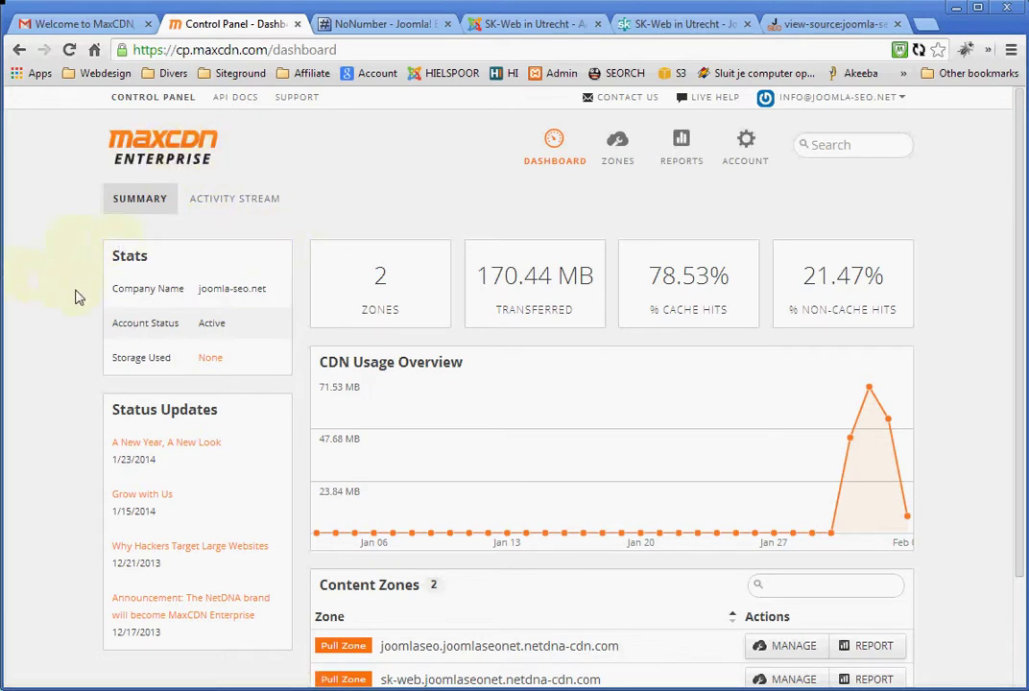
click(619, 163)
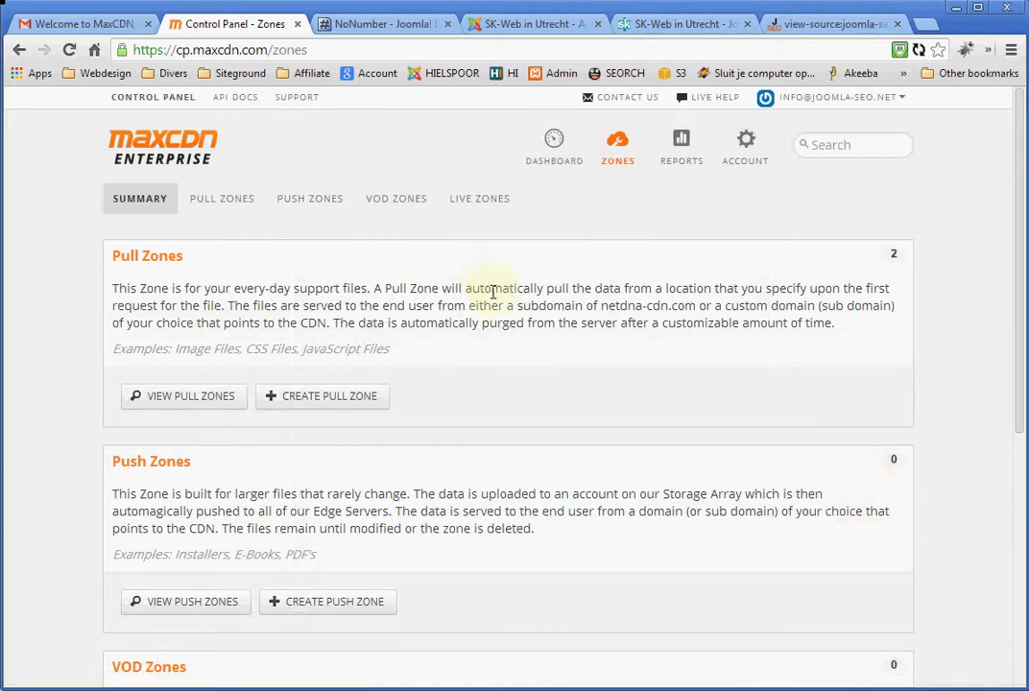
click(326, 404)
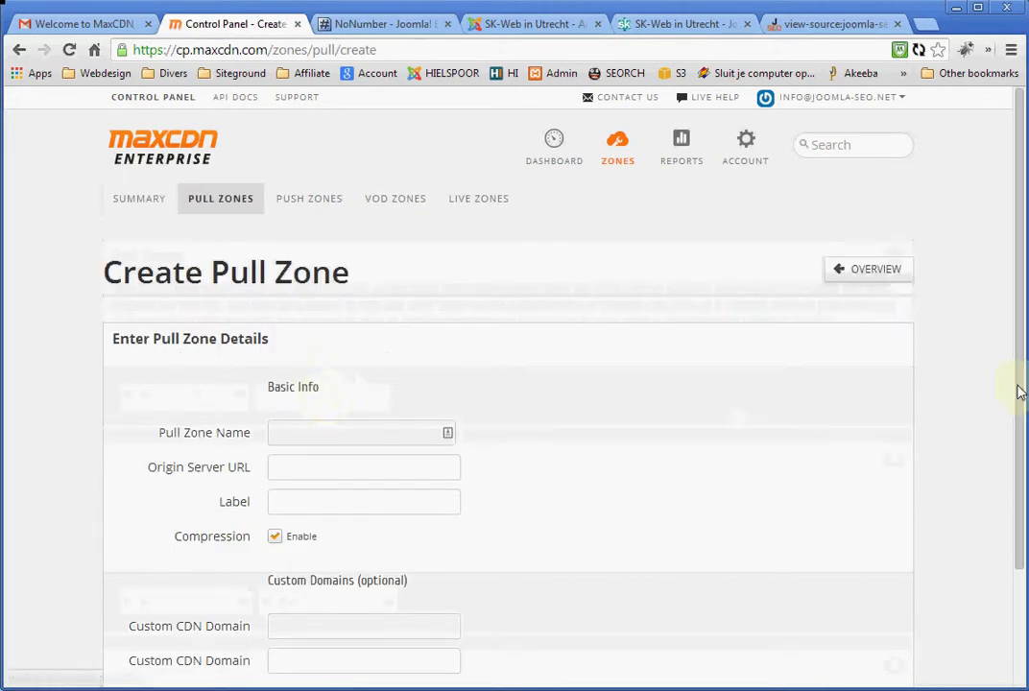
drag(1020, 394, 1025, 485)
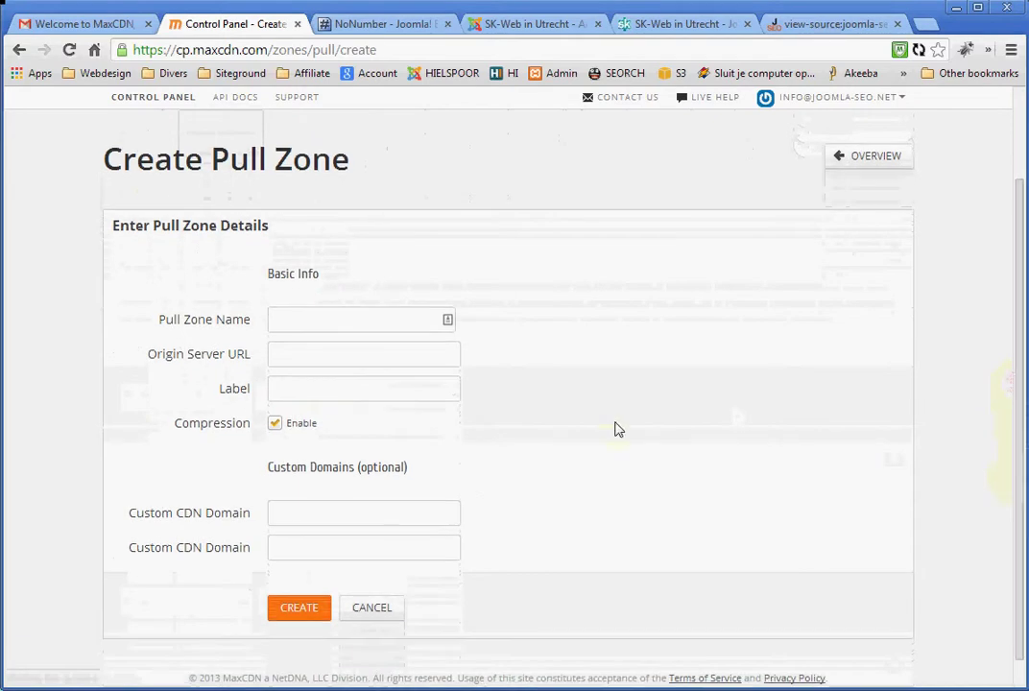
click(337, 320)
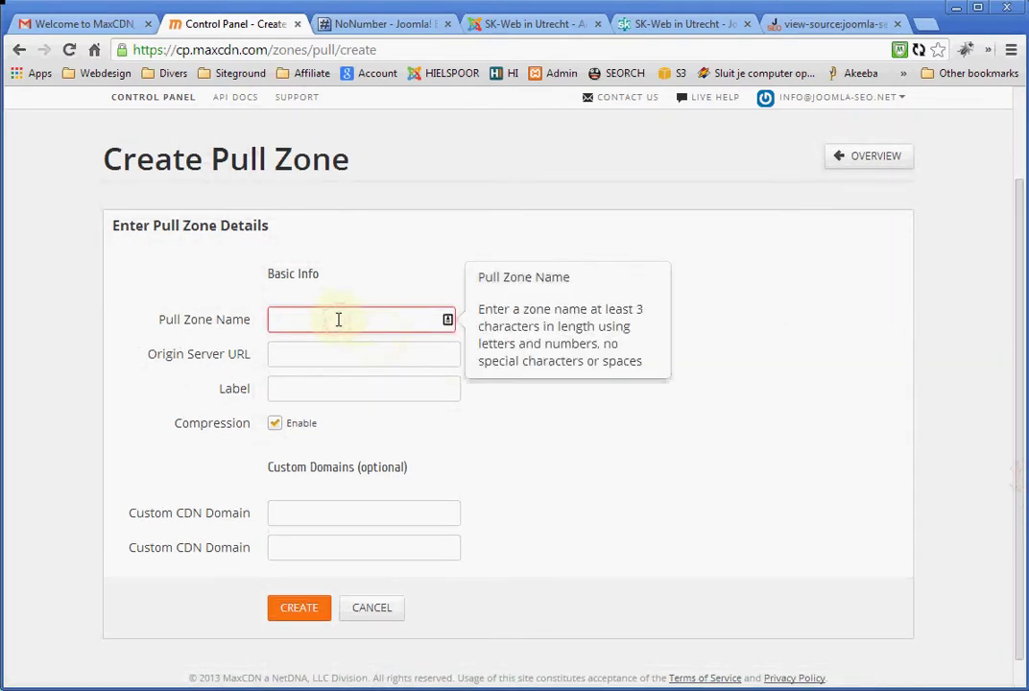
text(sk-web)
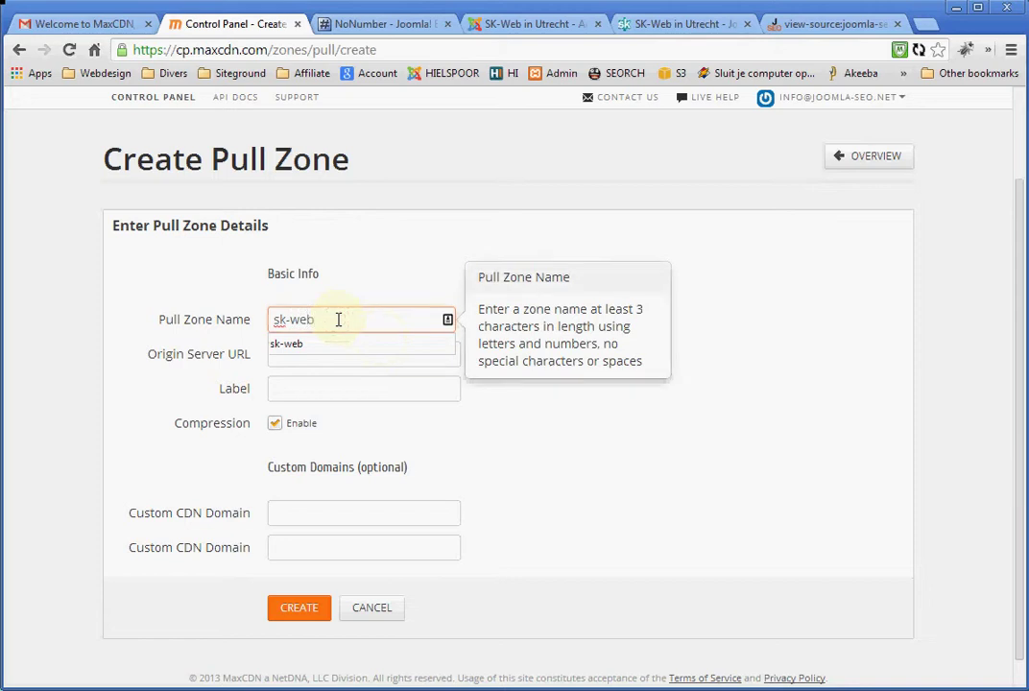
key(Tab)
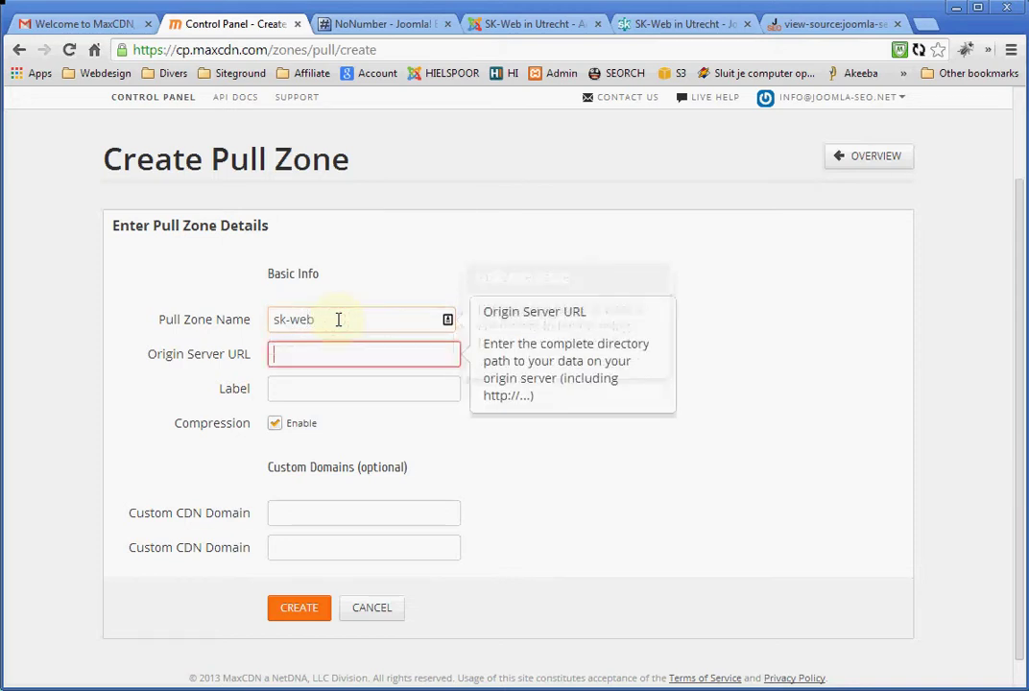
text(http://sk-web.nl/)
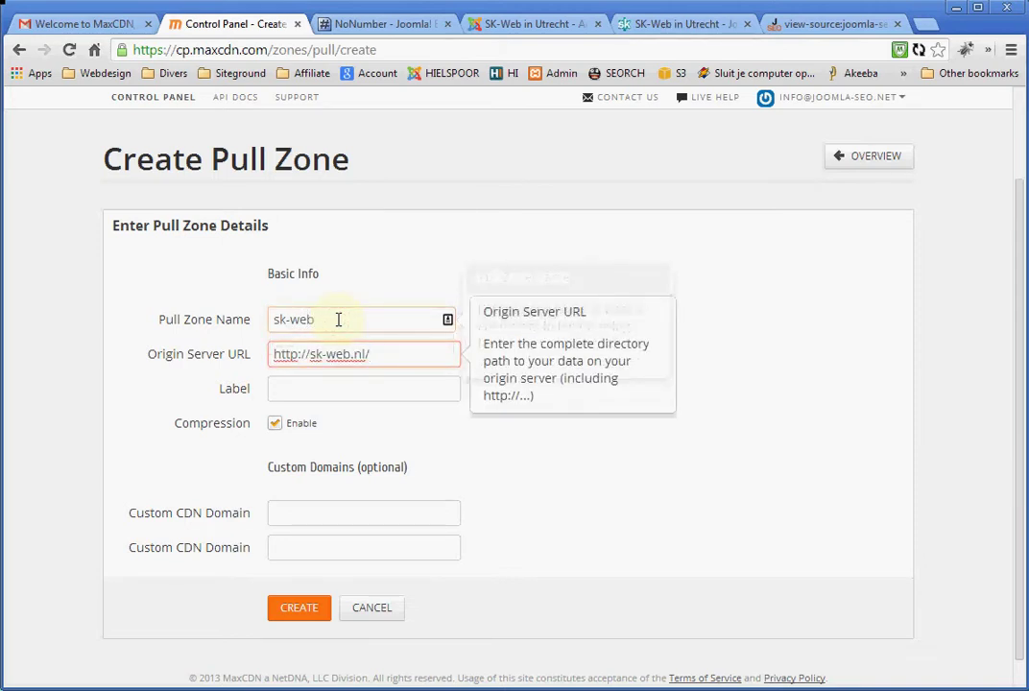
key(BackSpace)
key(Tab)
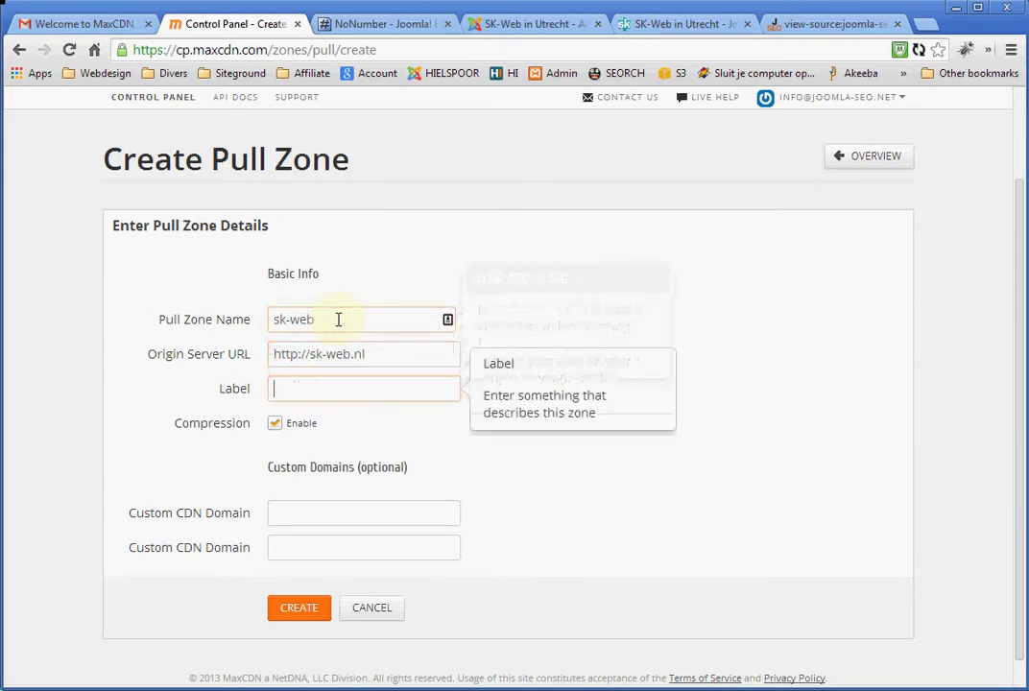
text(cdn)
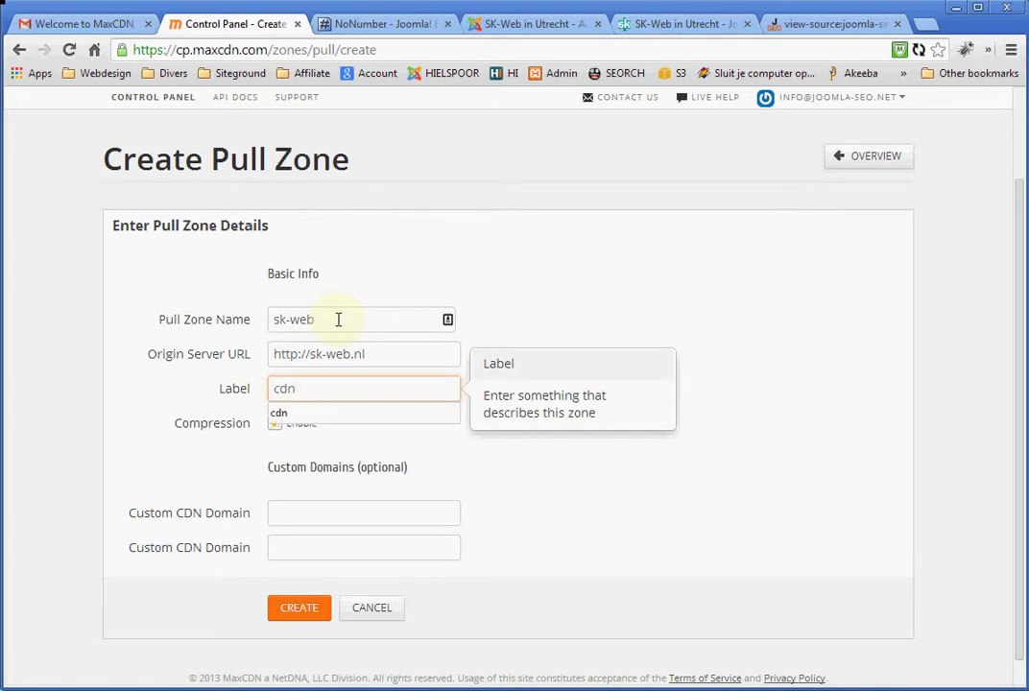
key(Escape)
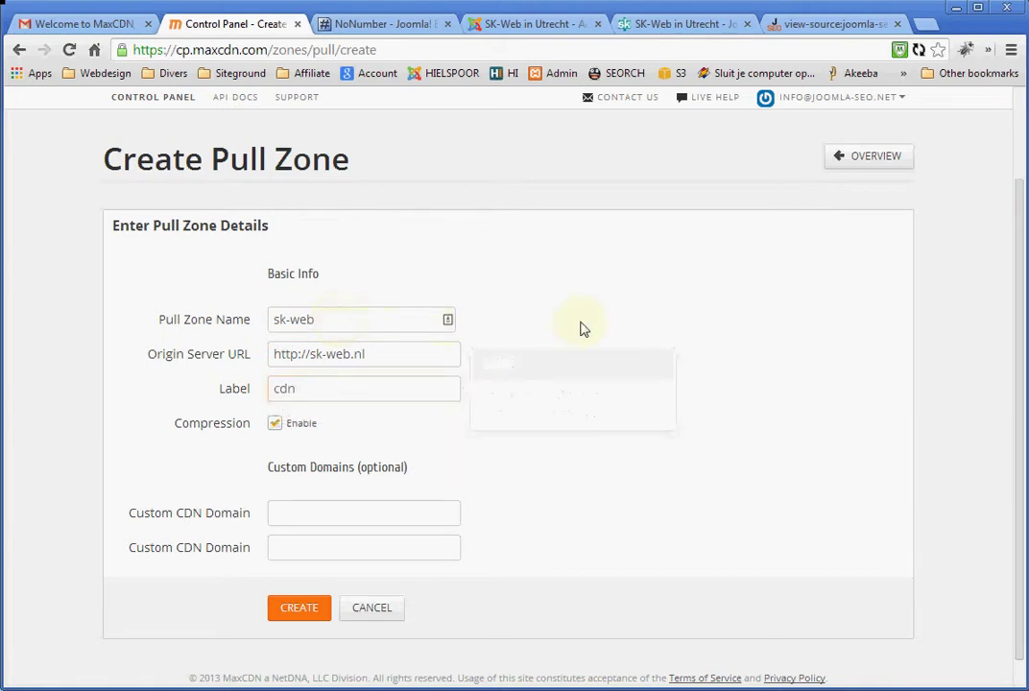
click(305, 615)
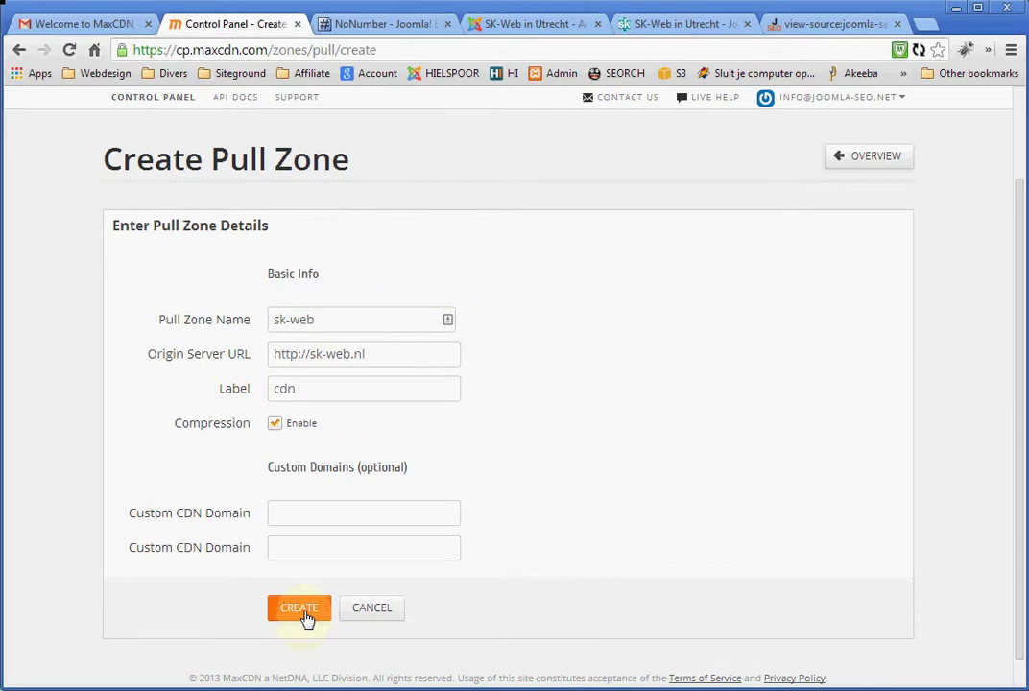
- Copy the sk-web CDN URL sk-web.joomlaseonet.netdna-cdn.com from the overview, then go to the NoNumber site
click(867, 163)
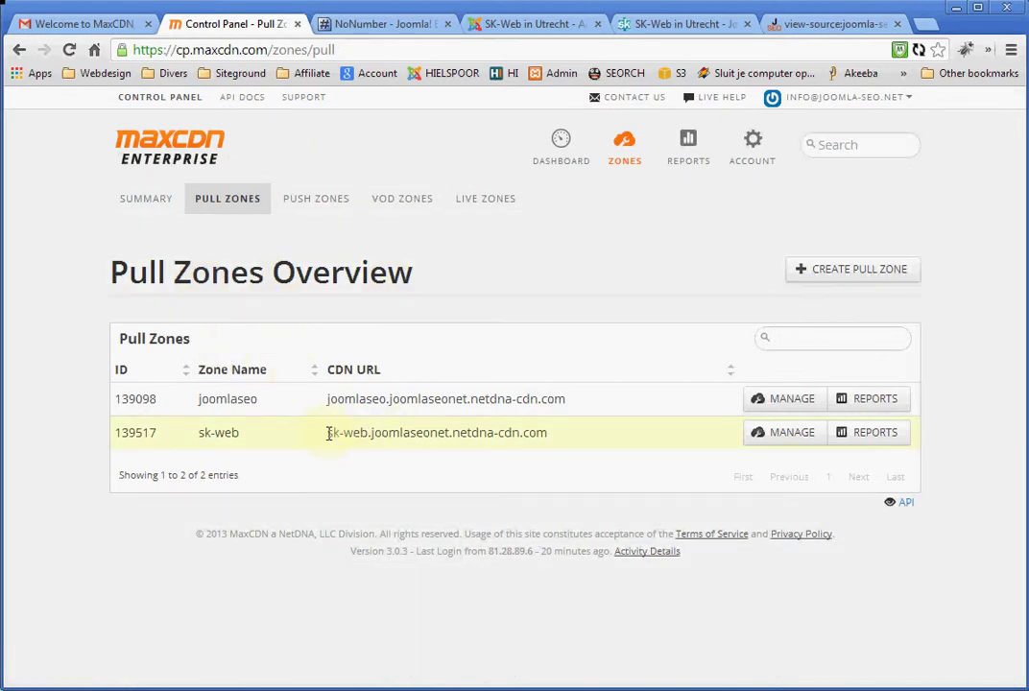
drag(327, 432, 547, 438)
key(ctrl+c)
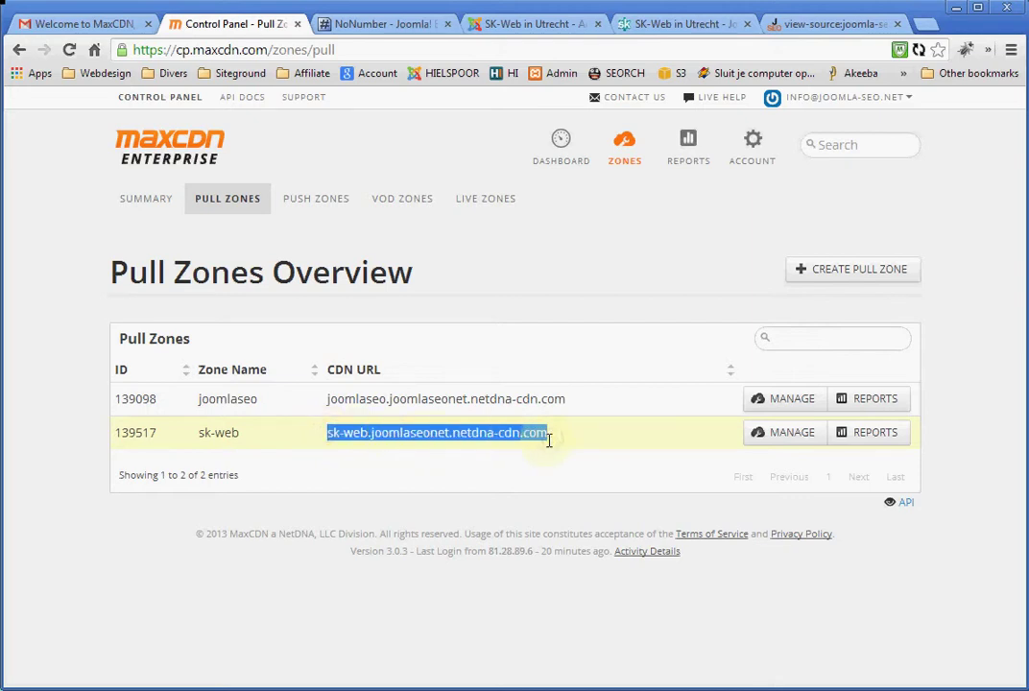
click(384, 24)
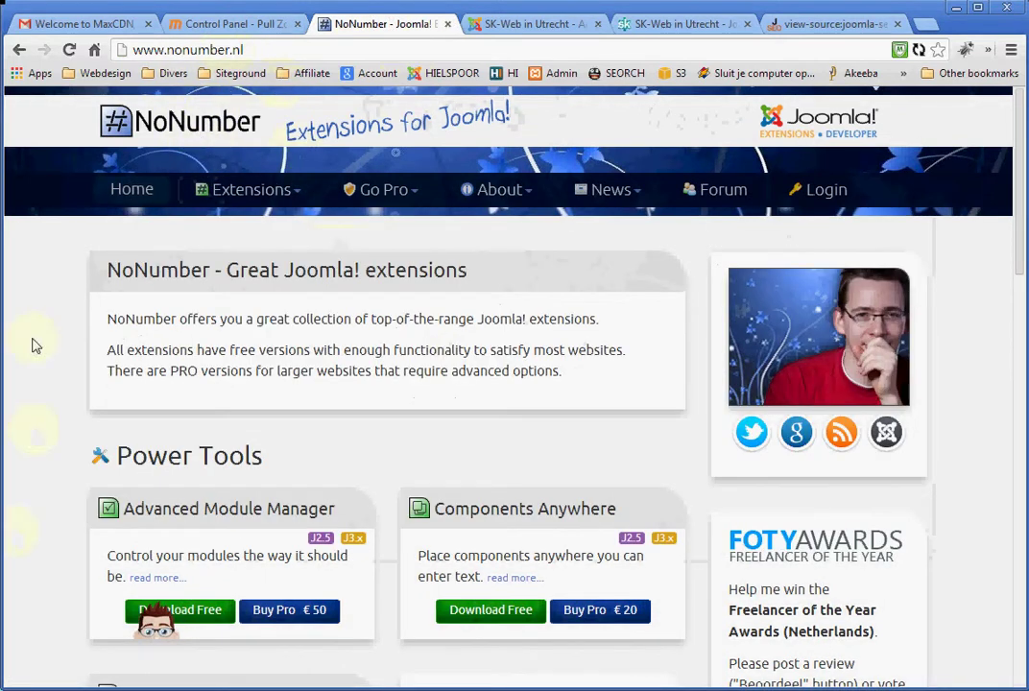
mouse_move(248, 189)
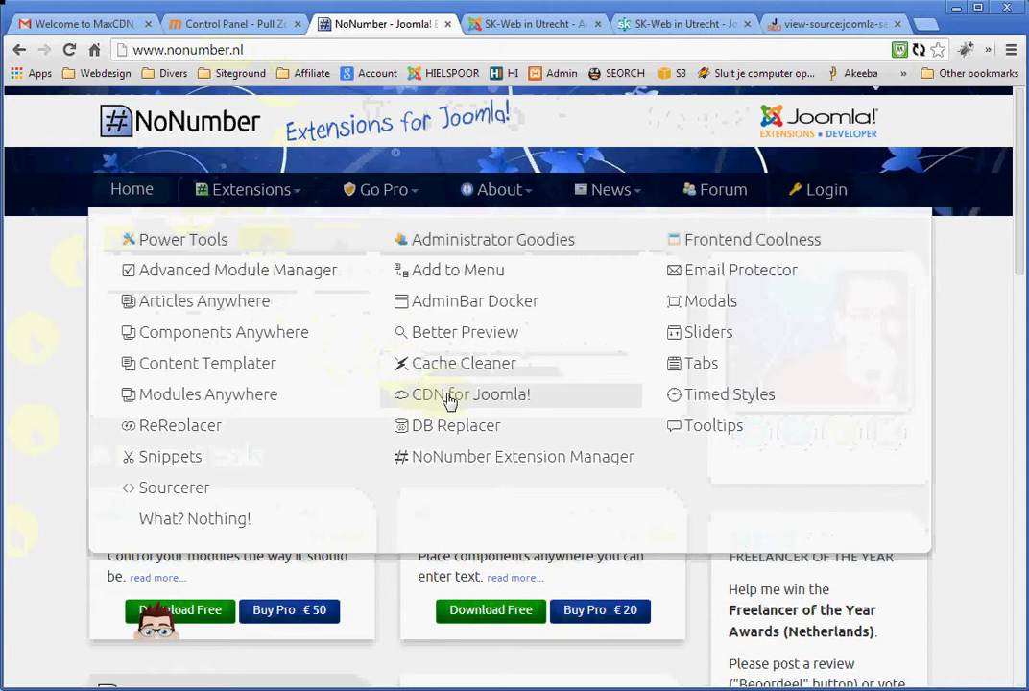
- Open the CDN for Joomla! extension page and cancel saving its free download
click(449, 402)
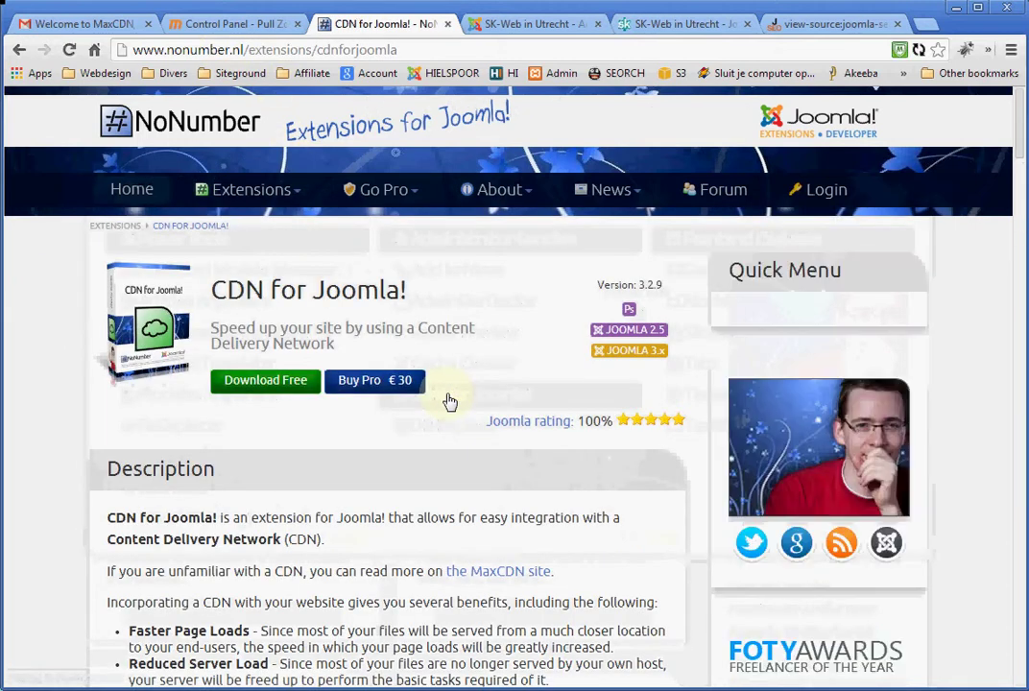
click(274, 389)
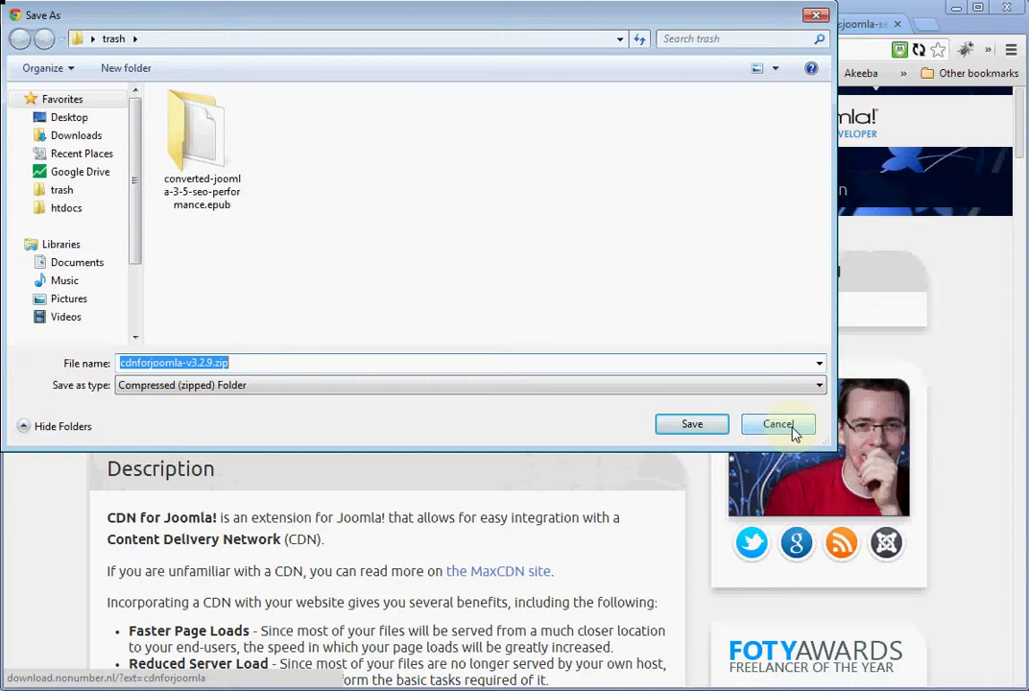
click(777, 424)
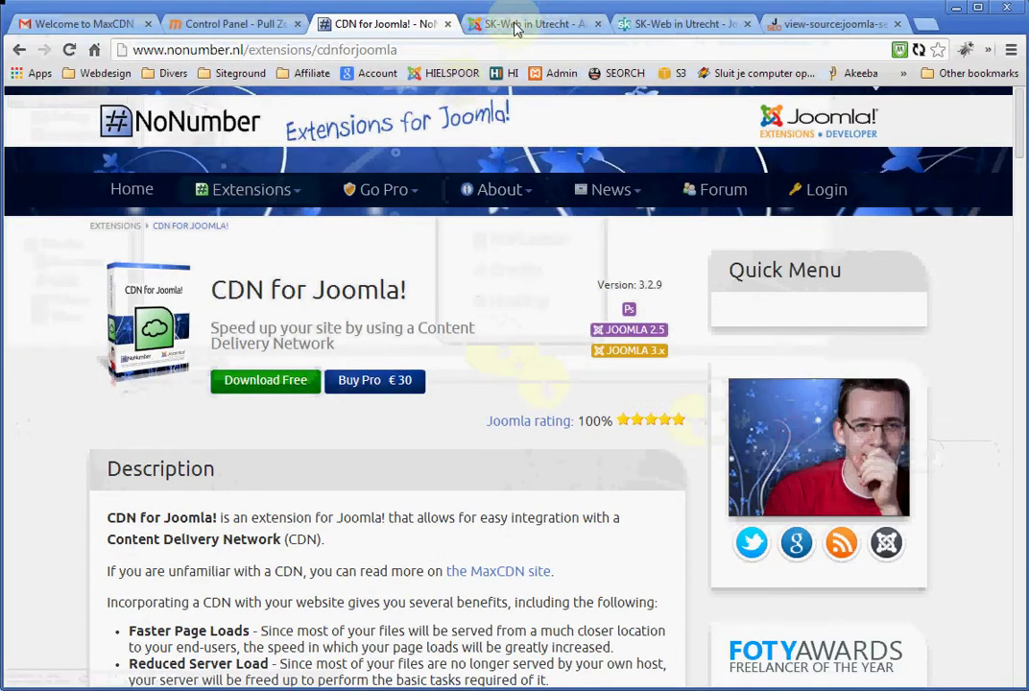
- In the sk-web.nl Joomla admin, go through Extension Manager to the Plugin Manager
click(514, 26)
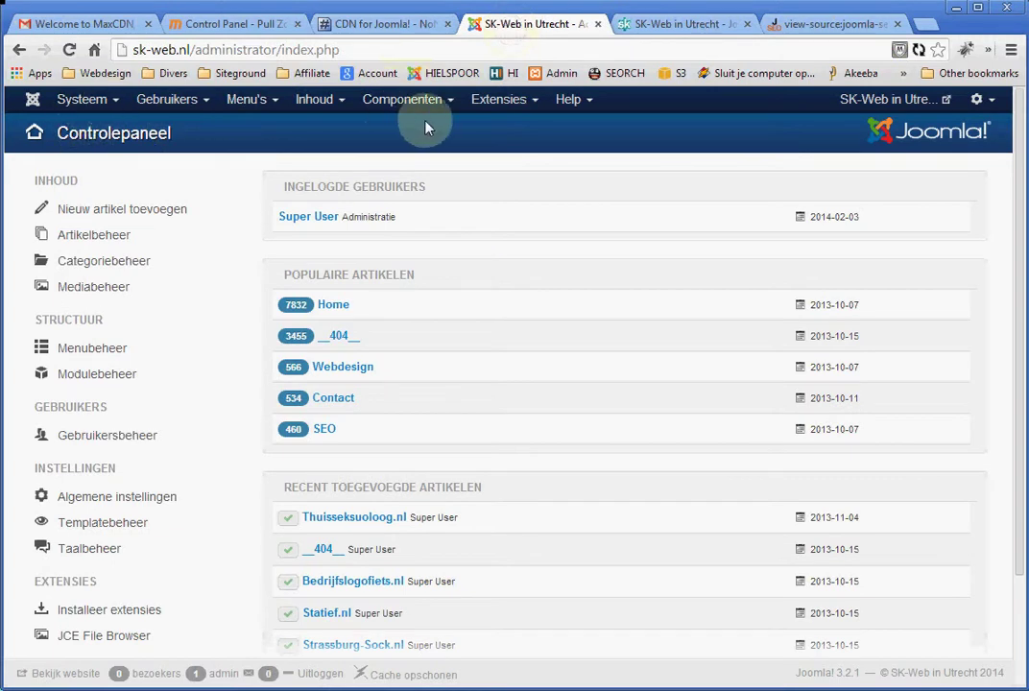
click(494, 102)
click(500, 133)
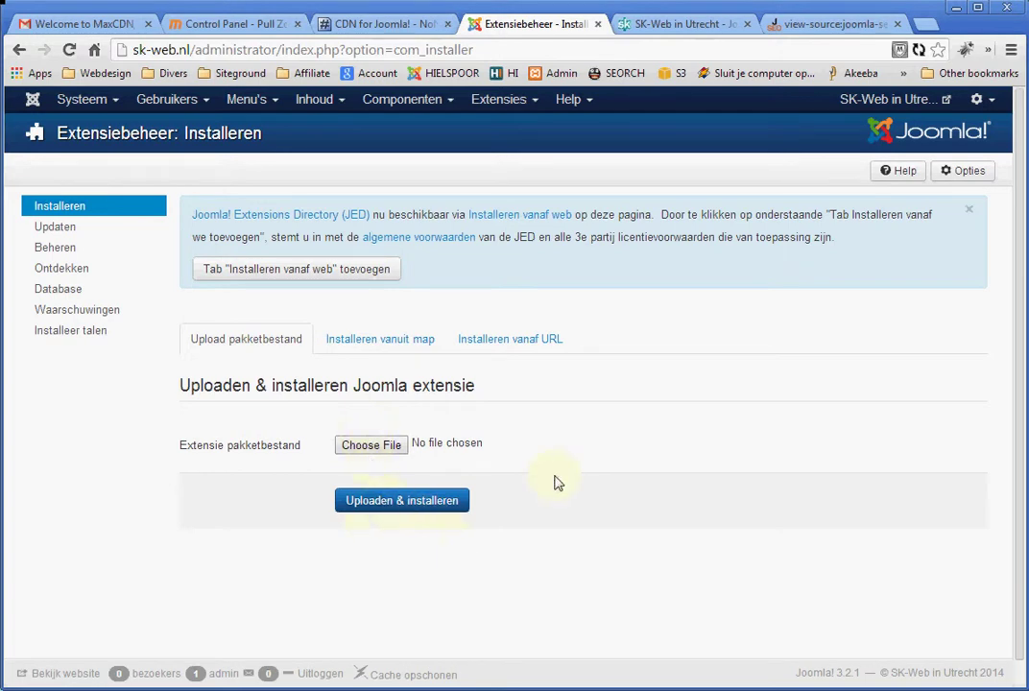
click(490, 112)
click(504, 189)
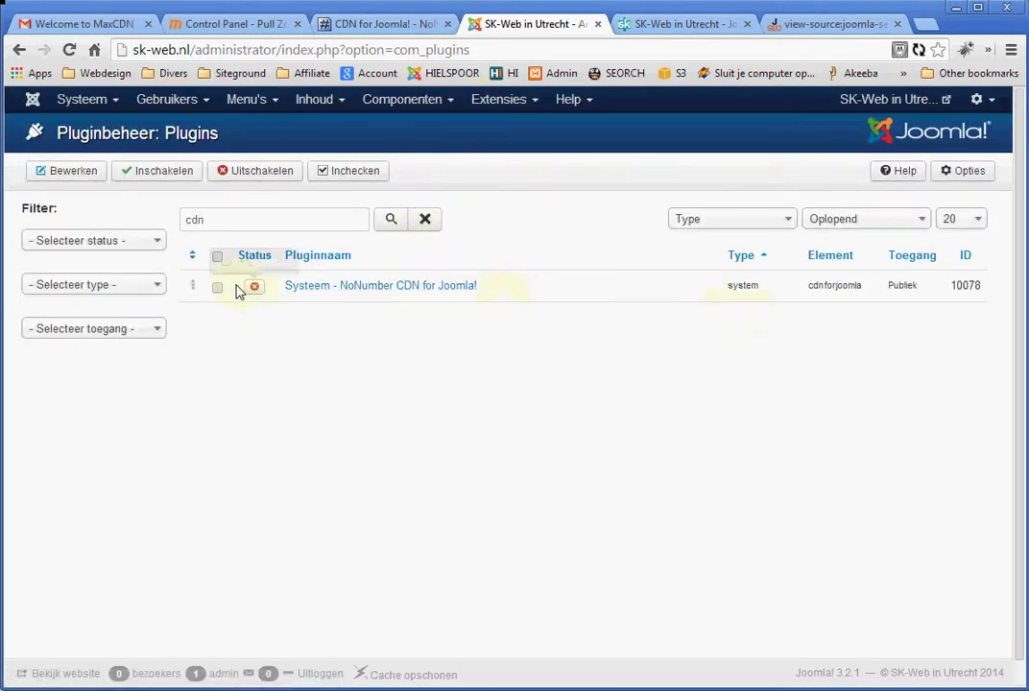
- Enable the NoNumber CDN for Joomla! plugin with CDN domain sk-web.joomlaseonet.netdna-cdn.com and save it
click(350, 293)
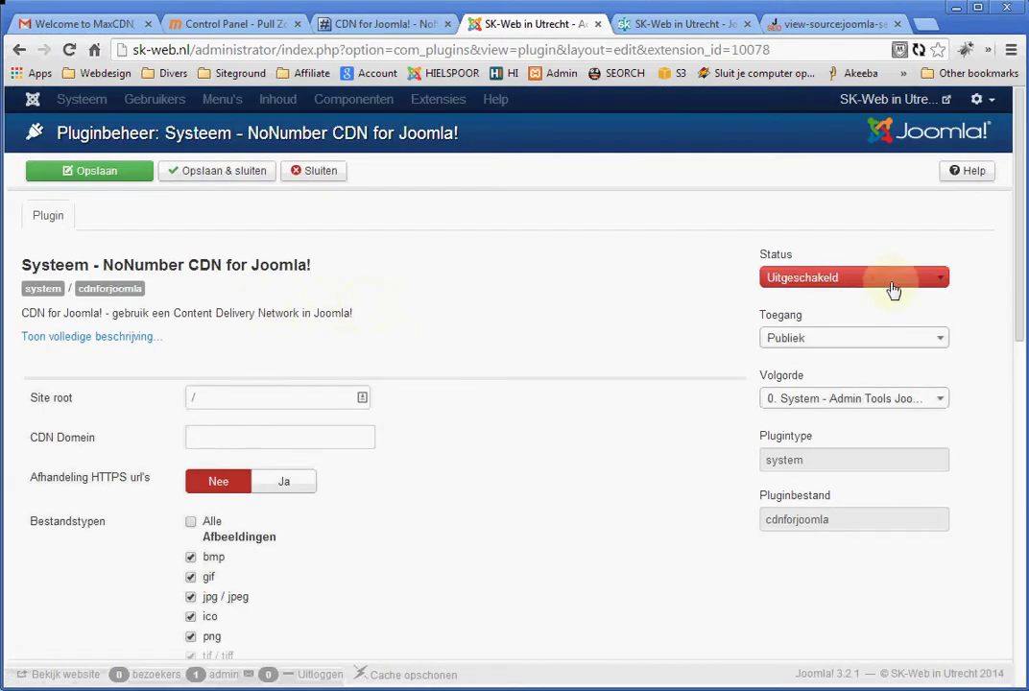
click(893, 287)
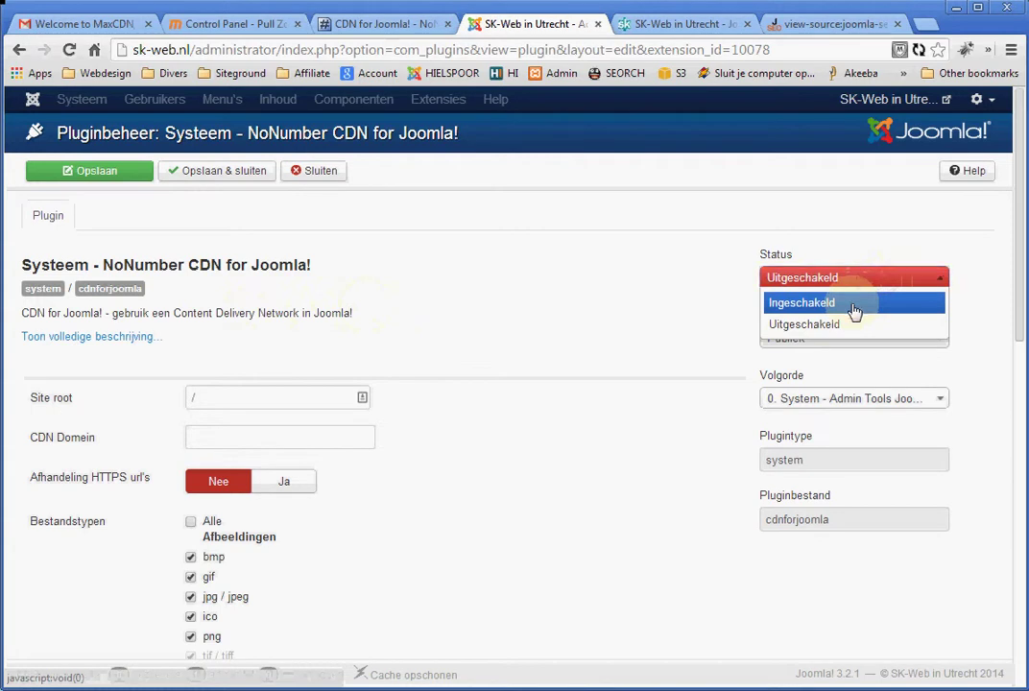
click(853, 305)
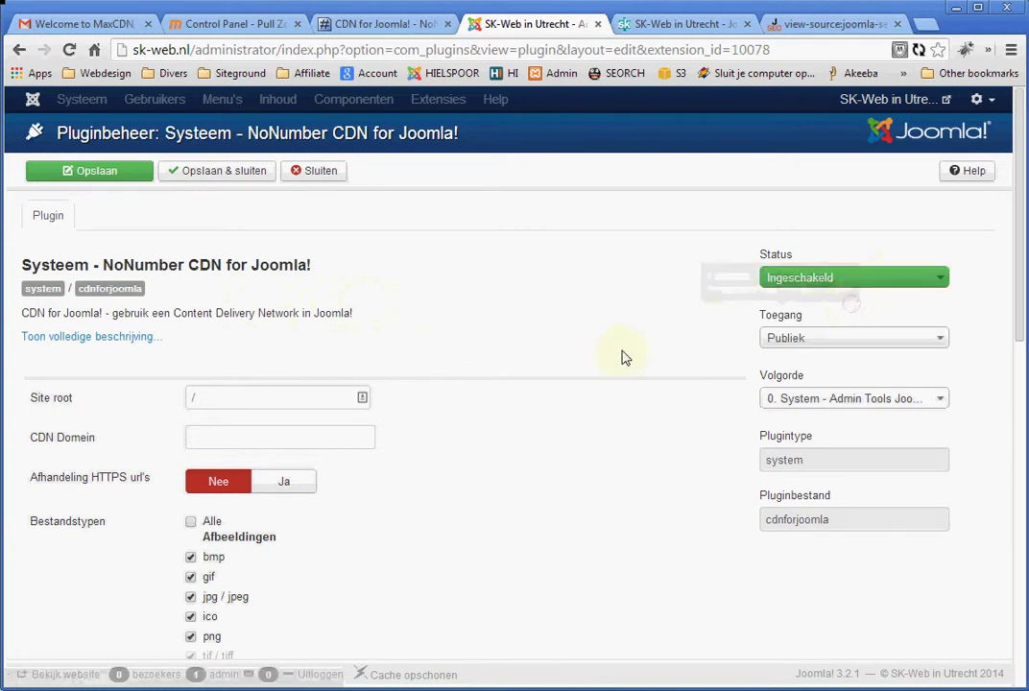
click(220, 439)
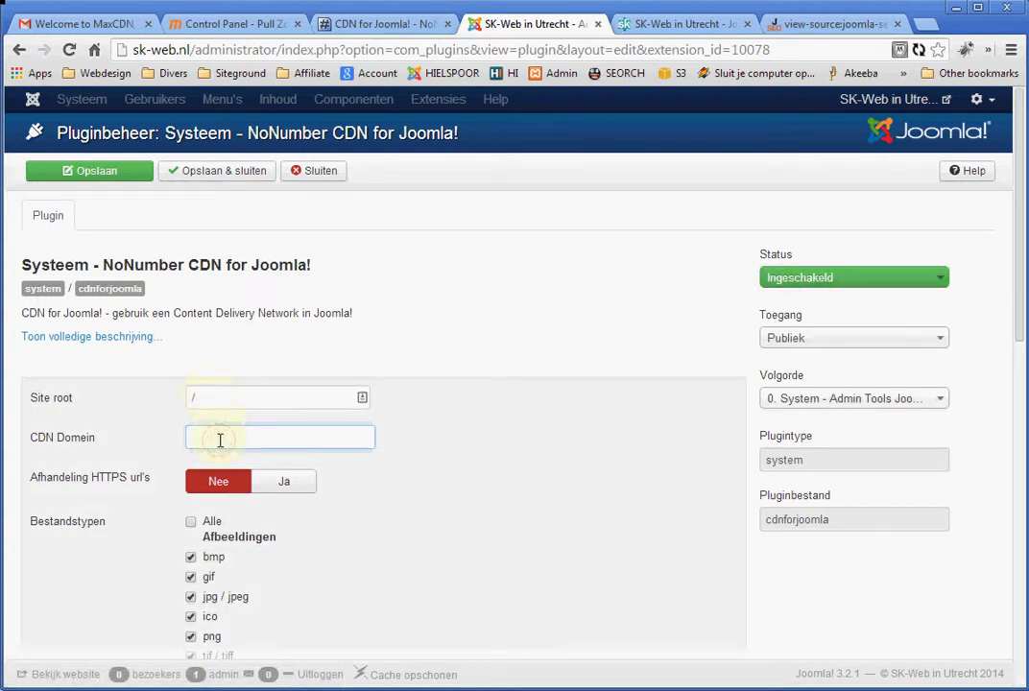
key(ctrl+v)
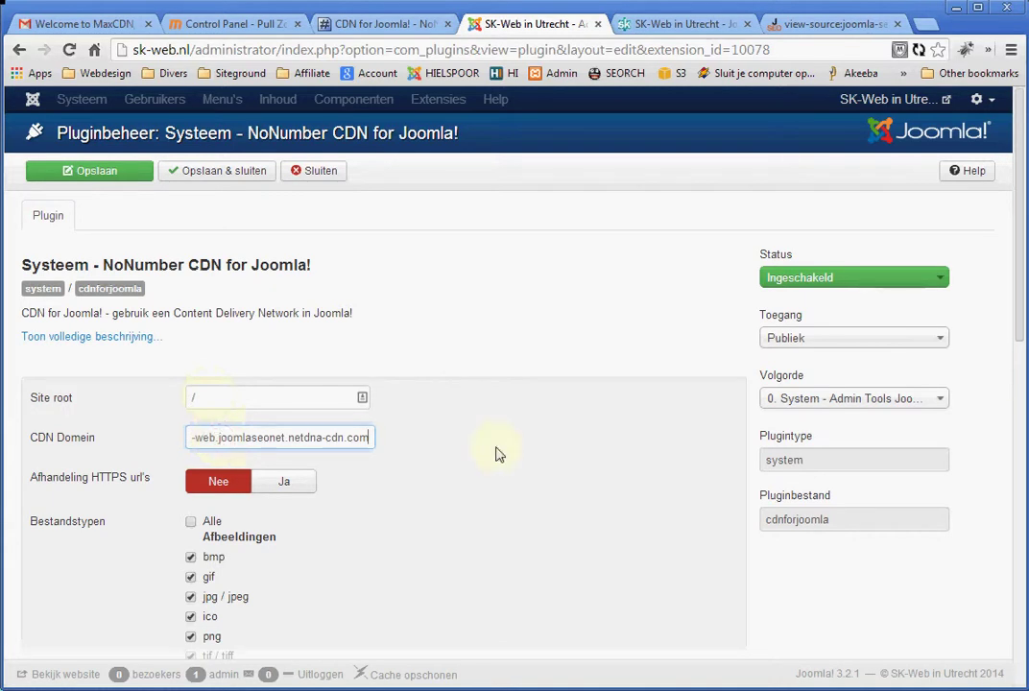
mouse_move(1023, 310)
mouse_down()
mouse_move(1023, 492)
mouse_move(1023, 415)
mouse_up()
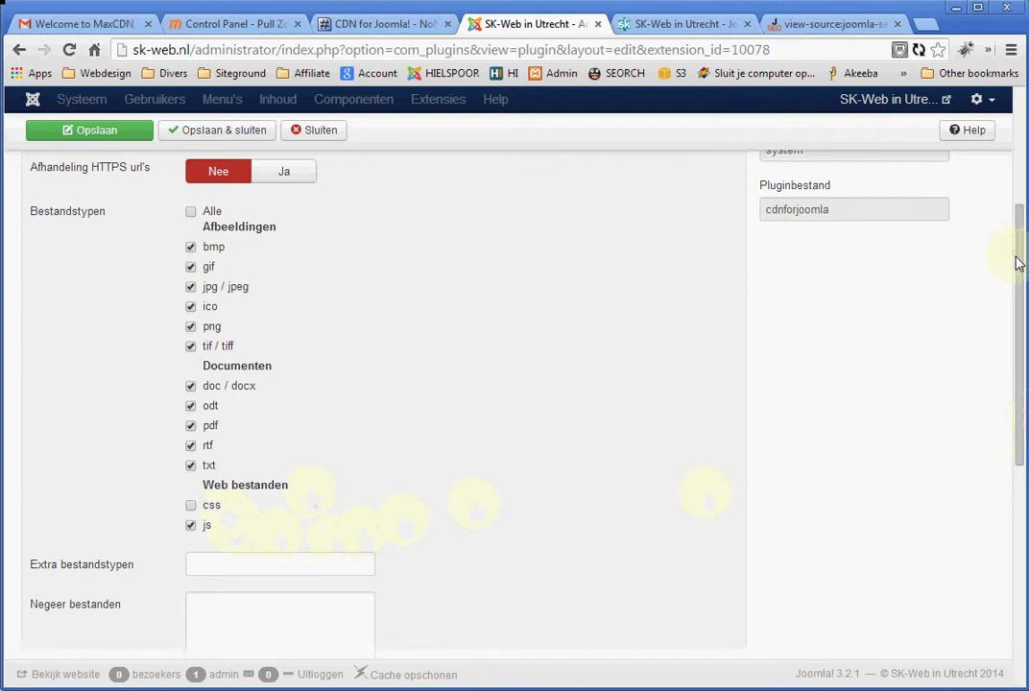
drag(1020, 263, 1020, 153)
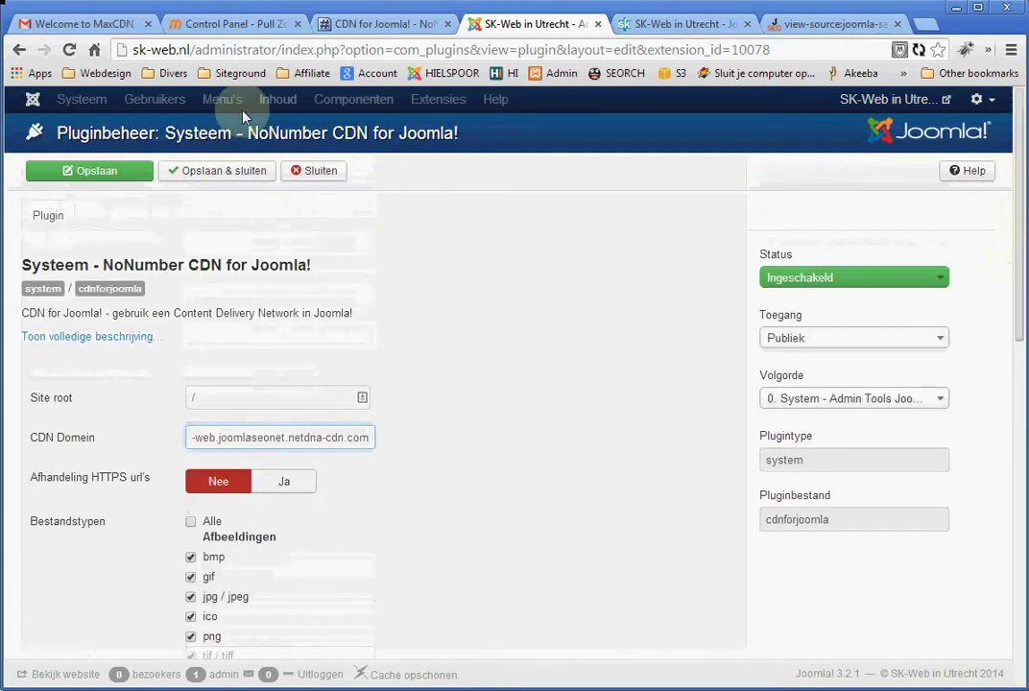
click(214, 171)
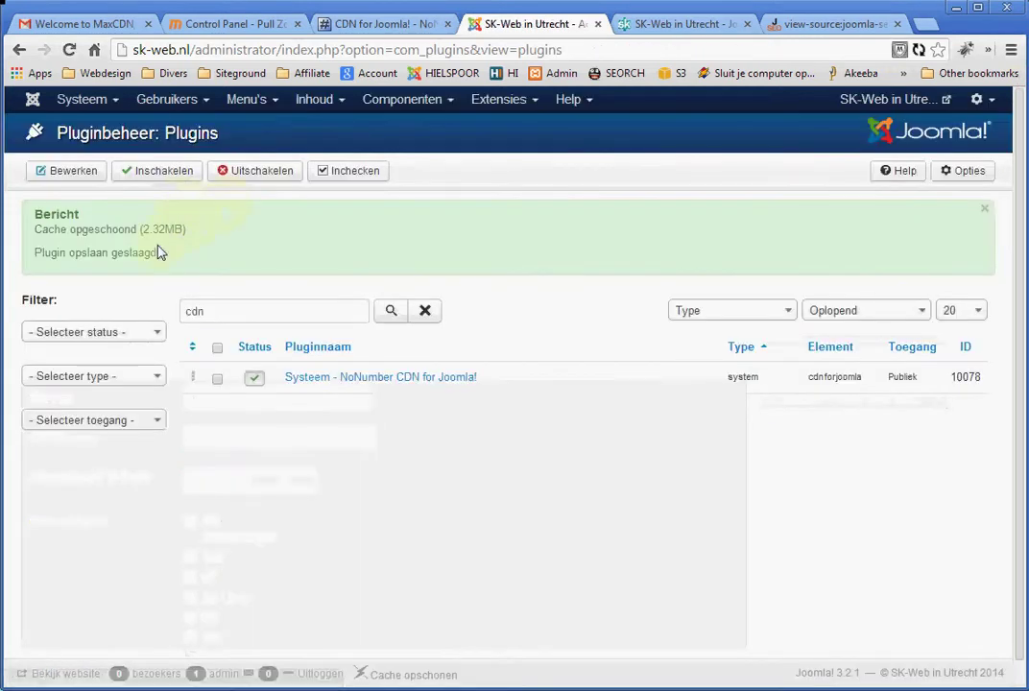
- Reload the live sk-web.nl homepage and inspect an image to check it loads from the CDN
click(682, 24)
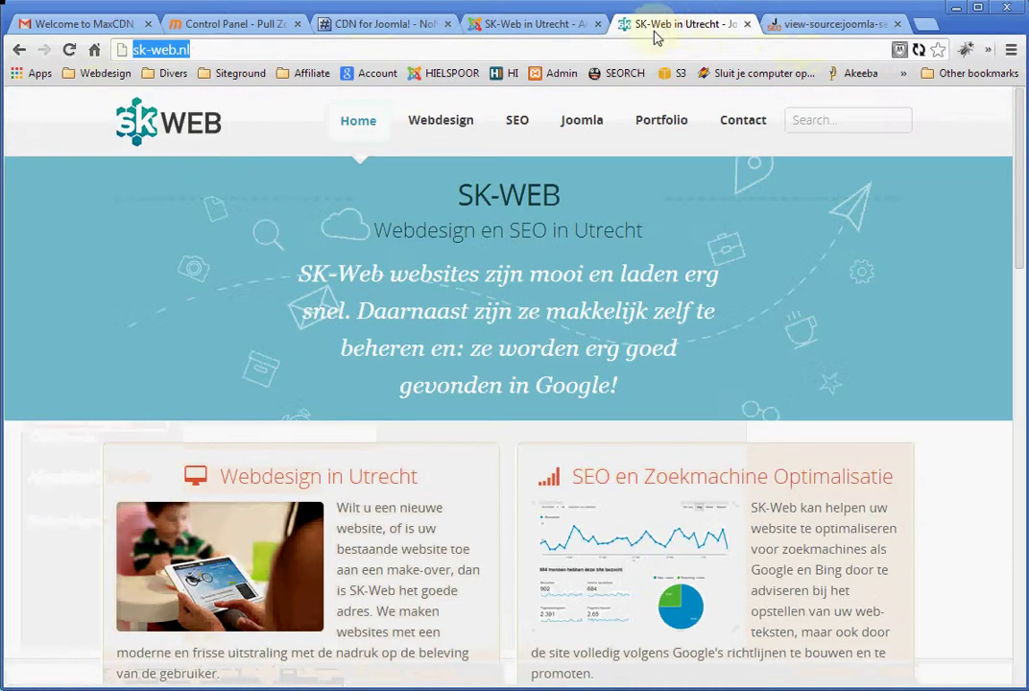
click(69, 49)
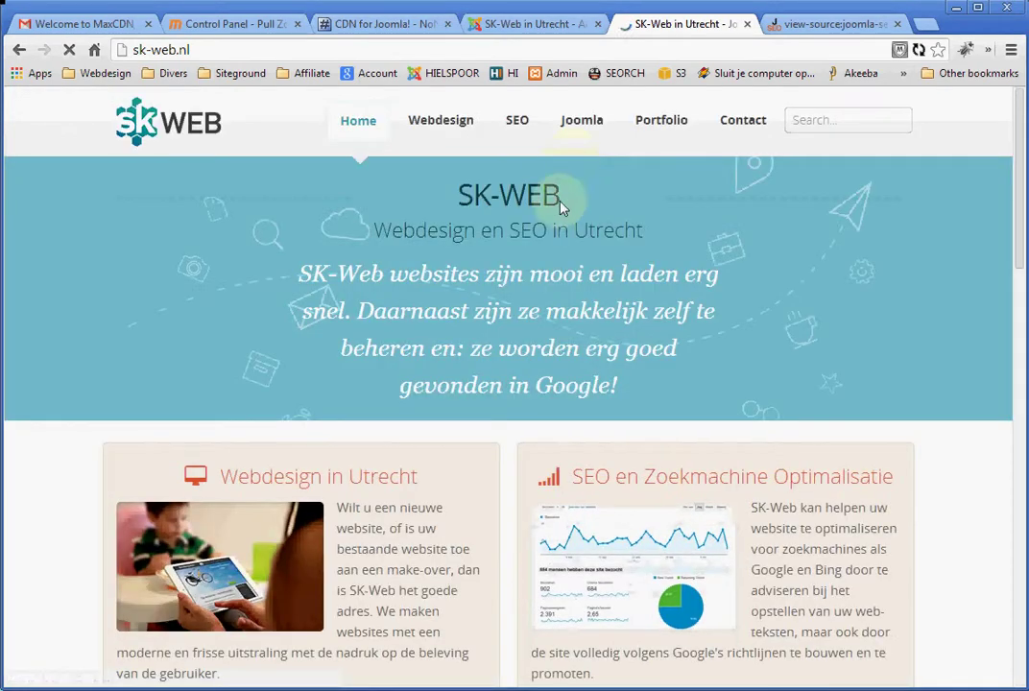
right_click(248, 583)
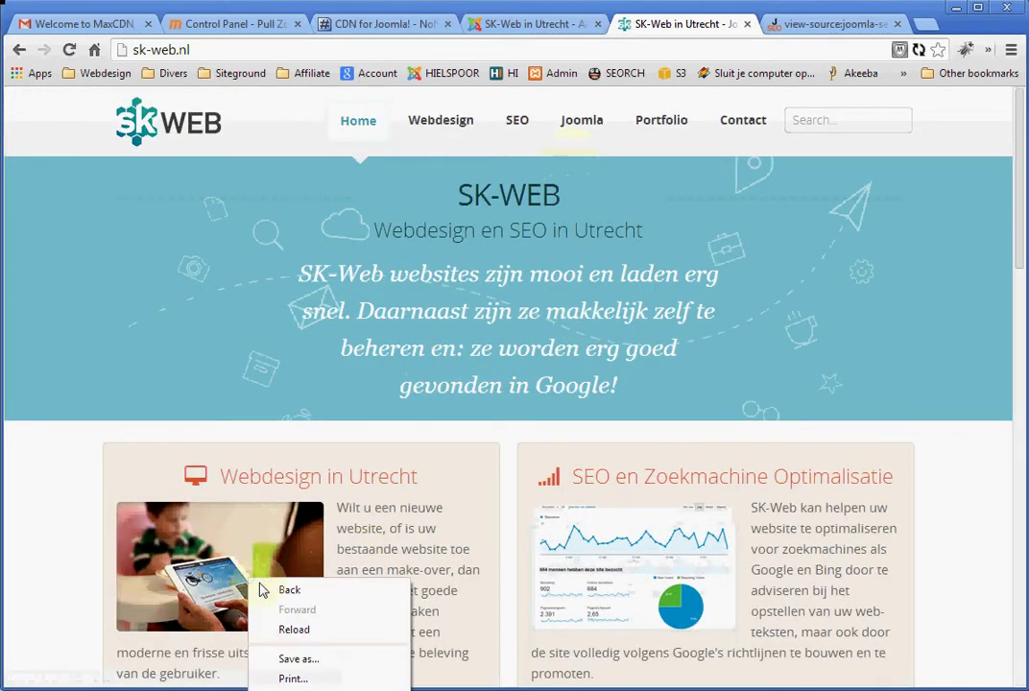